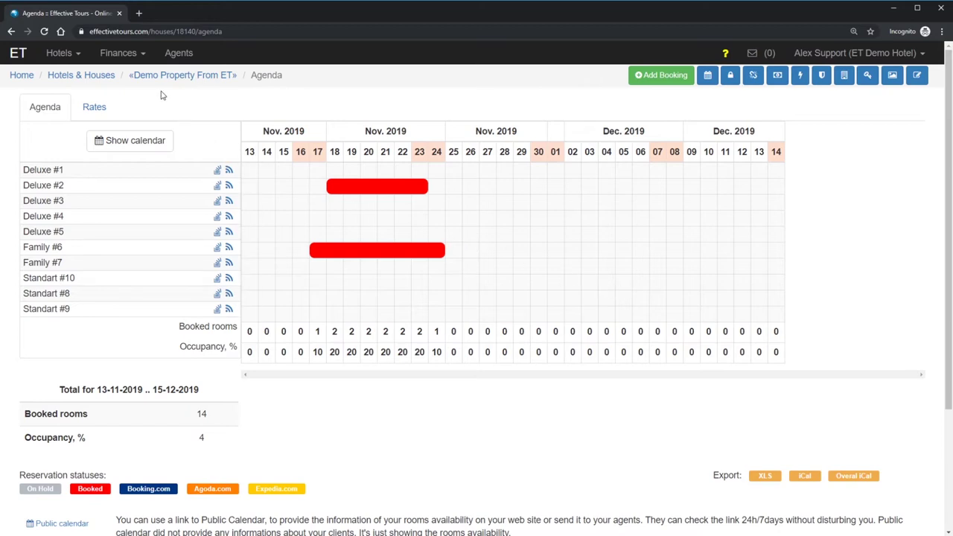
Open the Channel Manager page and look up its linked ET Wiki manual, closing the manual again.
click(76, 61)
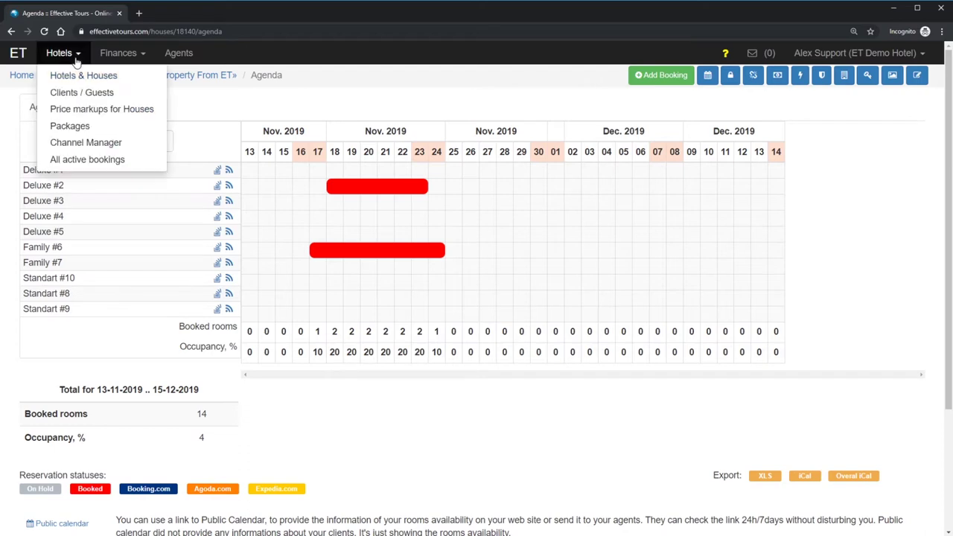
click(87, 144)
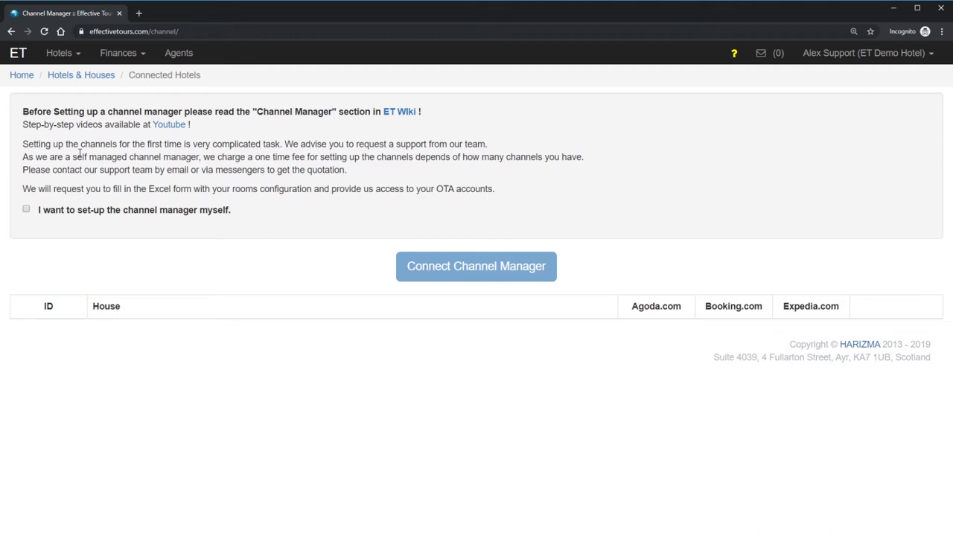
click(400, 113)
click(196, 18)
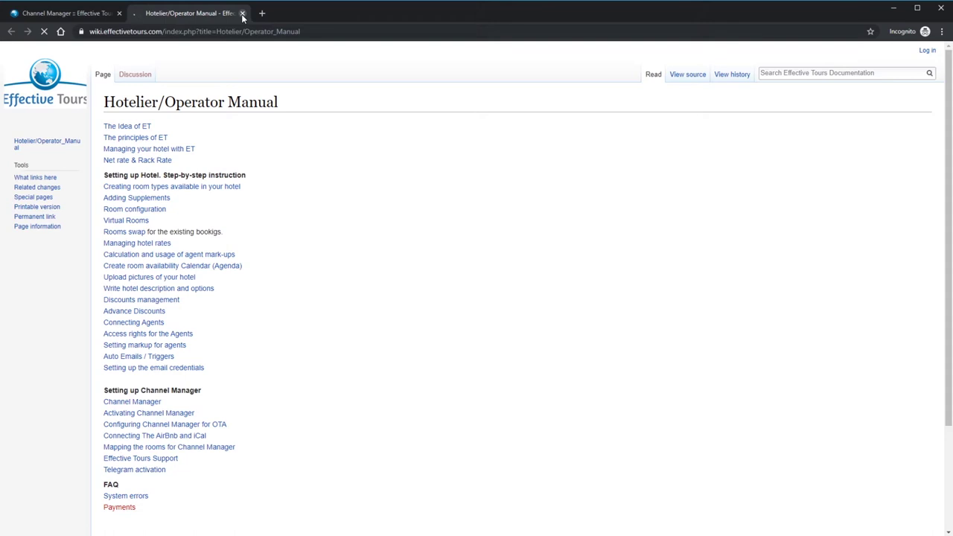
click(242, 13)
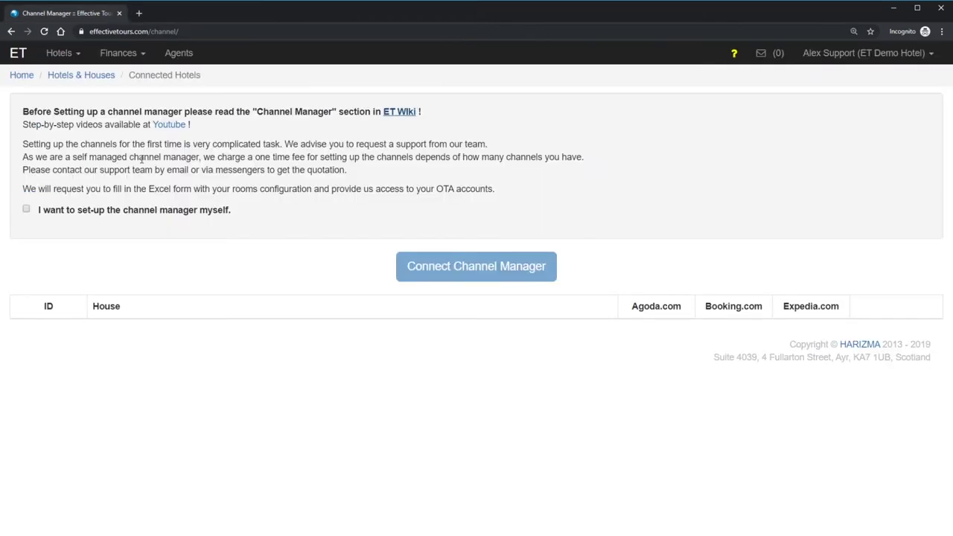
Connect Demo Property From ET to the channel manager as a self-managed setup and open its Booking.com configuration.
click(27, 211)
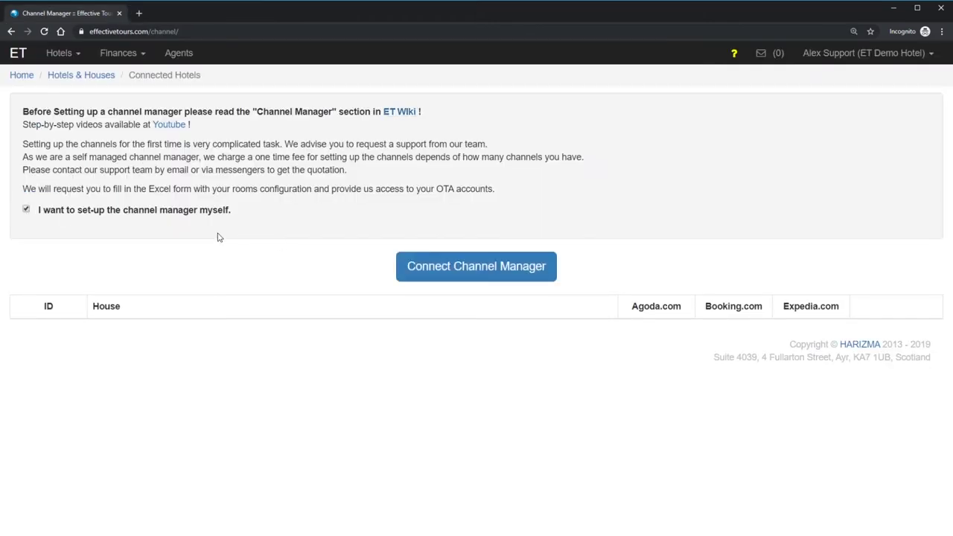
click(465, 274)
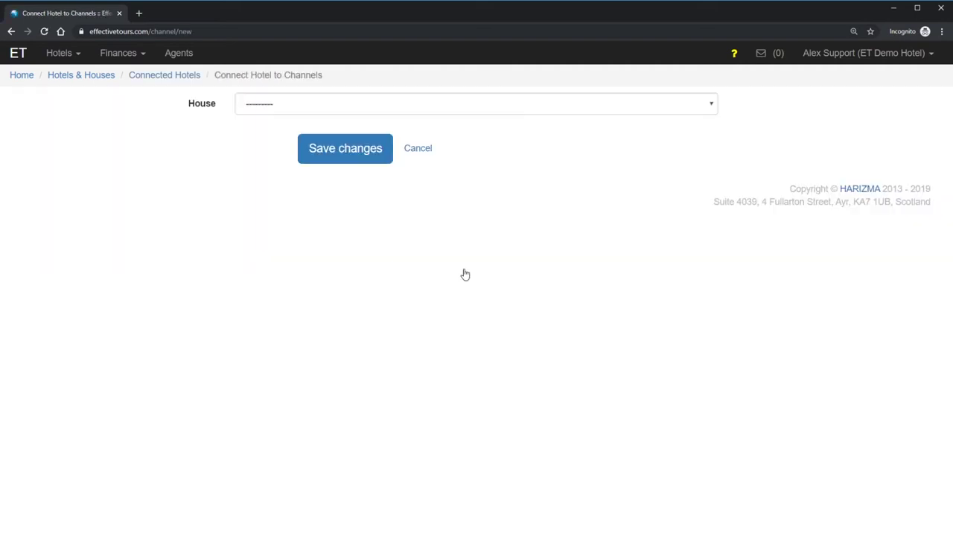
key(Down)
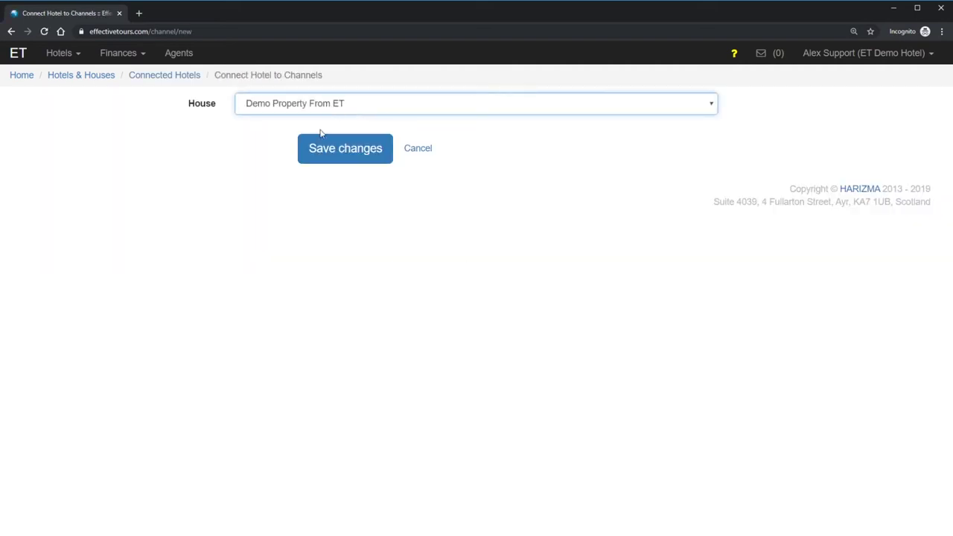
click(347, 156)
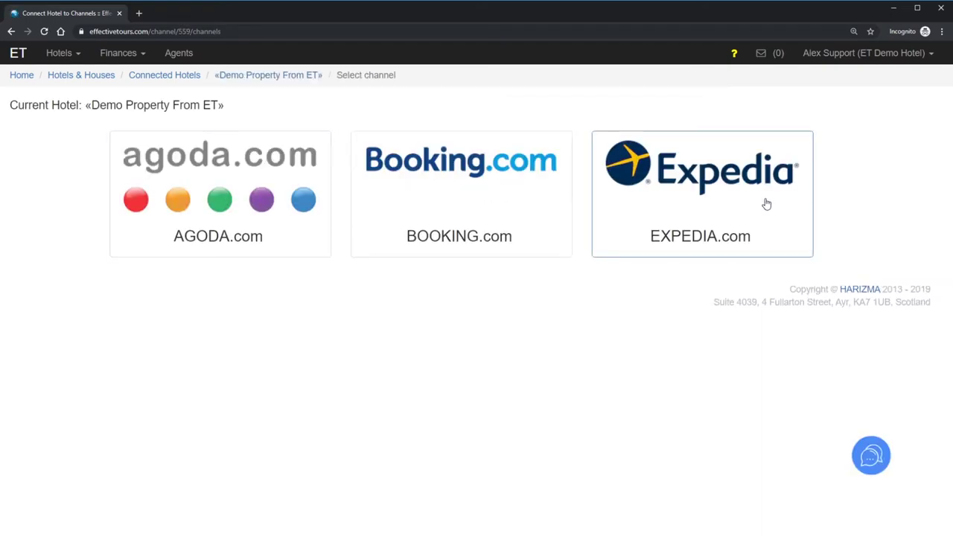
click(460, 197)
click(387, 212)
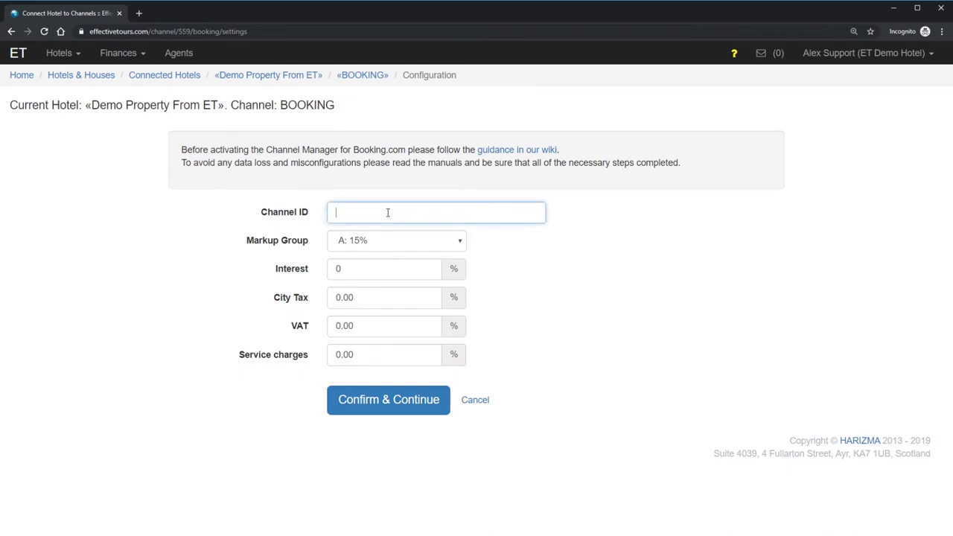
text(123456)
click(416, 245)
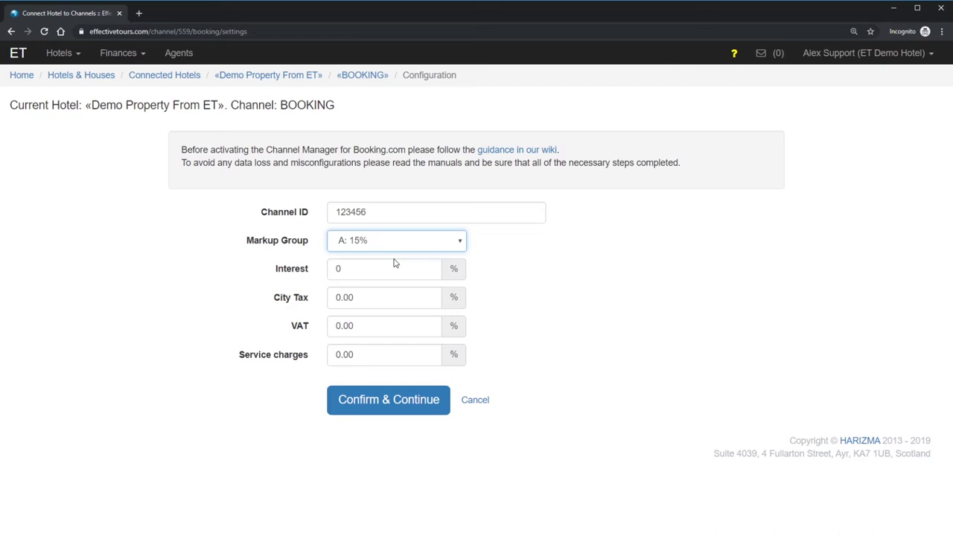
key(d)
Set the house price markup for Group D to 18% in a separate browser tab, save it and close the tab.
click(75, 54)
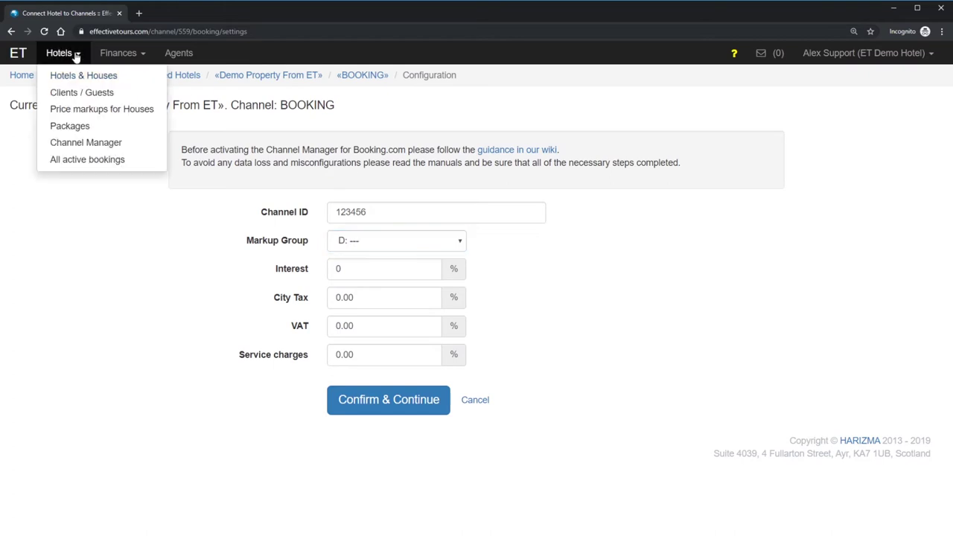
ctrl+click(94, 110)
click(186, 13)
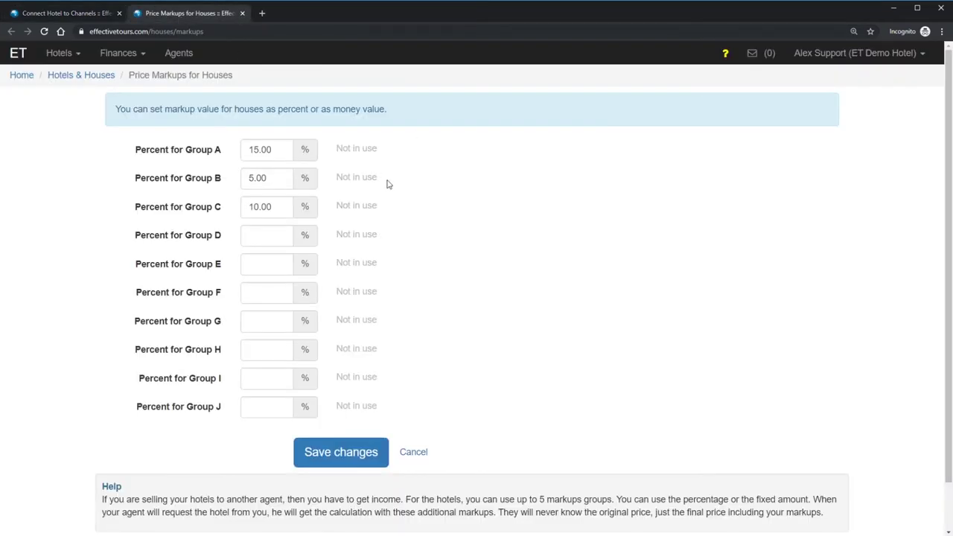
click(263, 236)
text(18)
click(367, 452)
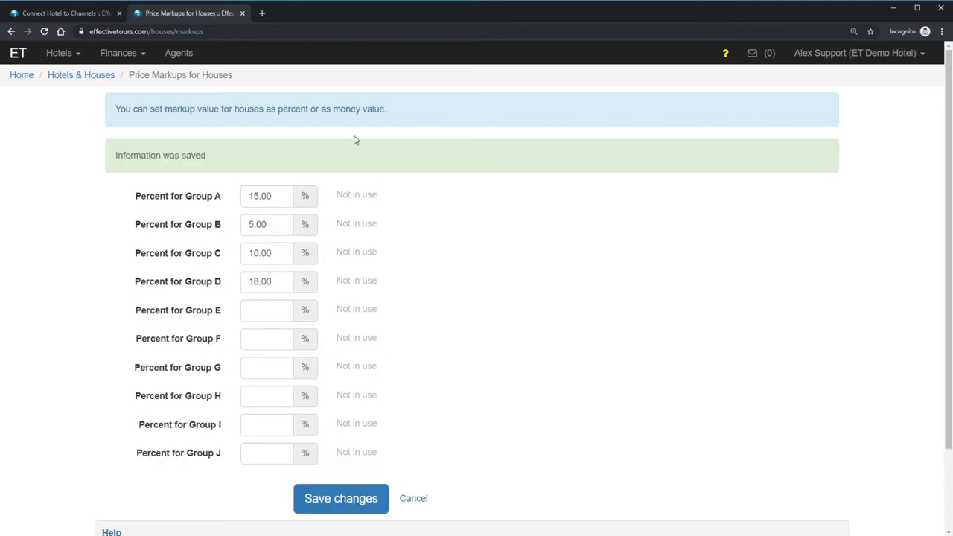
click(244, 14)
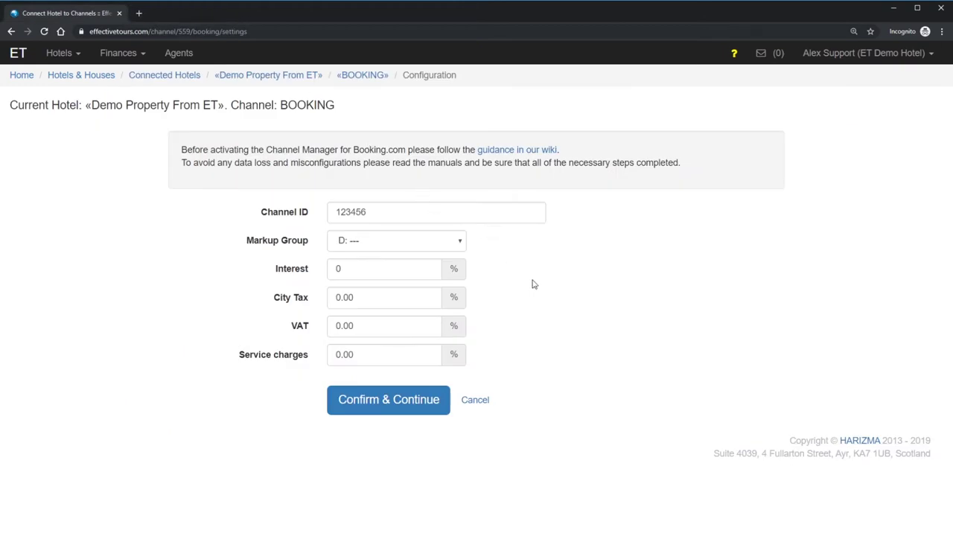
Reload the Booking.com configuration and fill in channel ID 123456, markup group D: 18% and an interest of 18%.
key(F5)
click(383, 248)
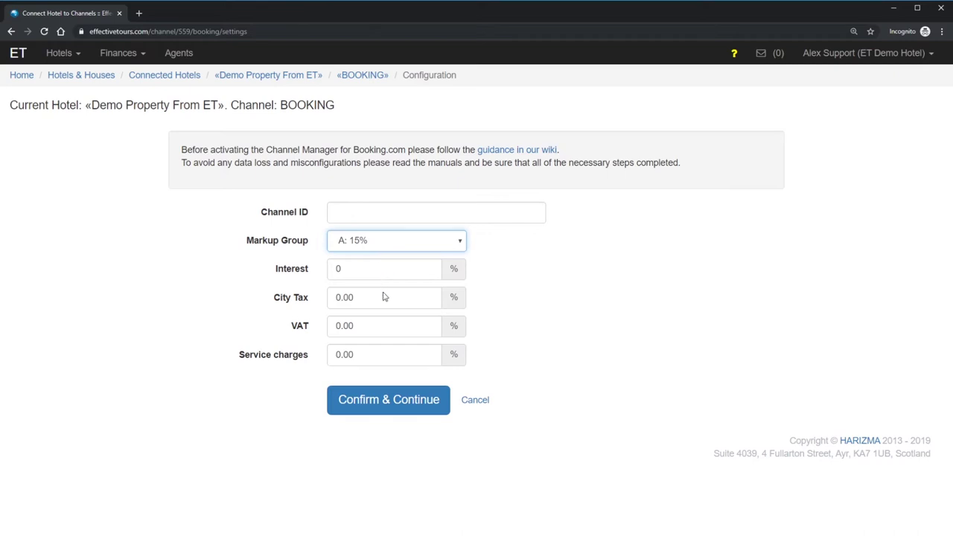
key(d)
click(378, 213)
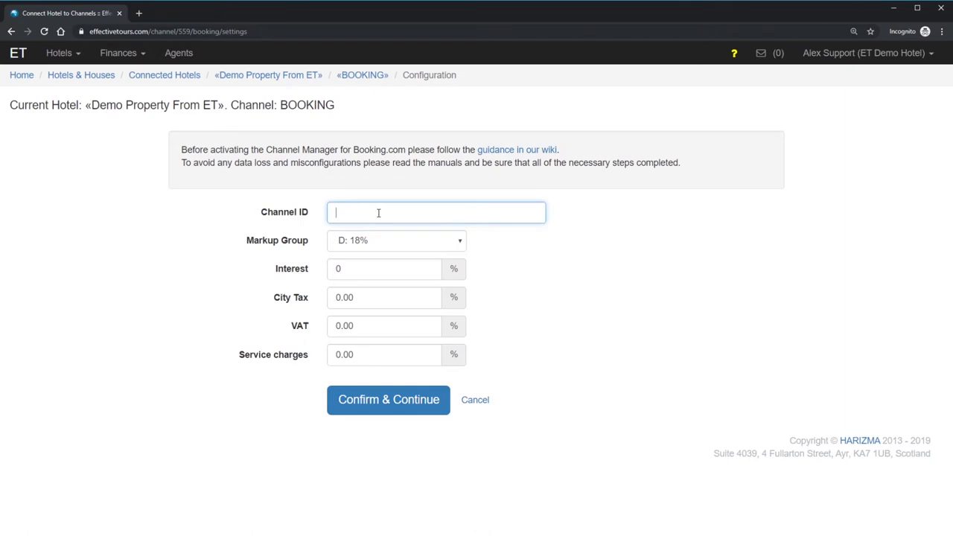
text(123456)
click(377, 272)
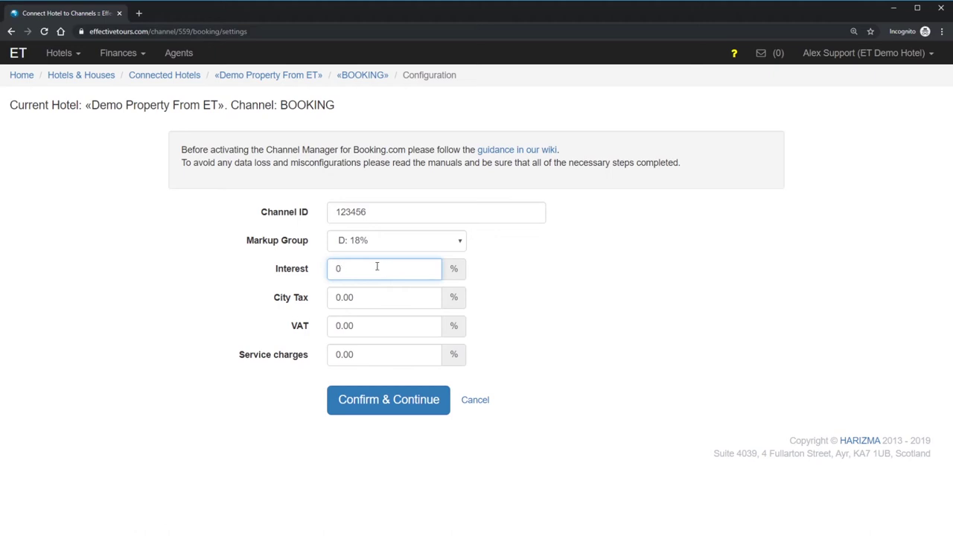
click(298, 272)
text(18)
Set City Tax to 5%, VAT to 15% and service charges to 10%, confirm the configuration and dismiss the attention notice.
click(397, 300)
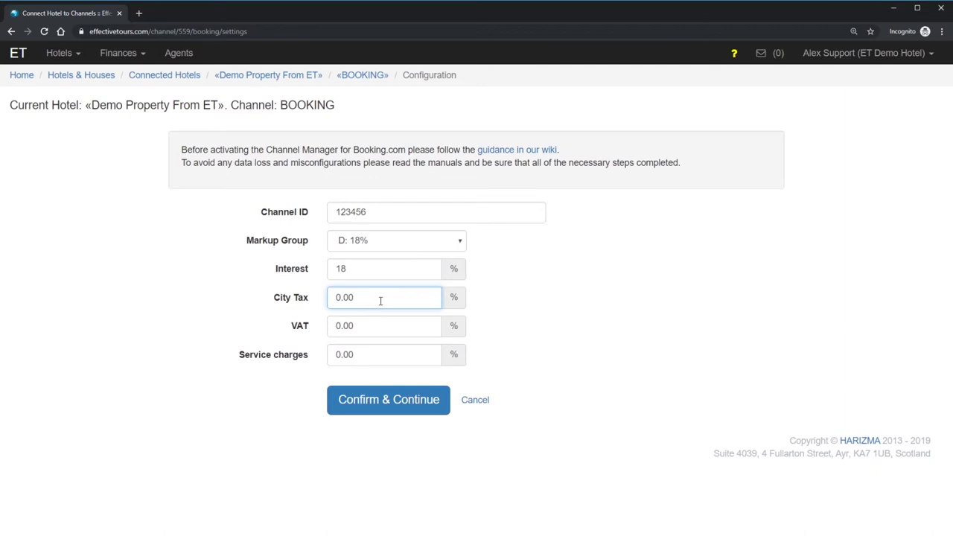
drag(381, 301, 326, 306)
text(5)
key(Tab)
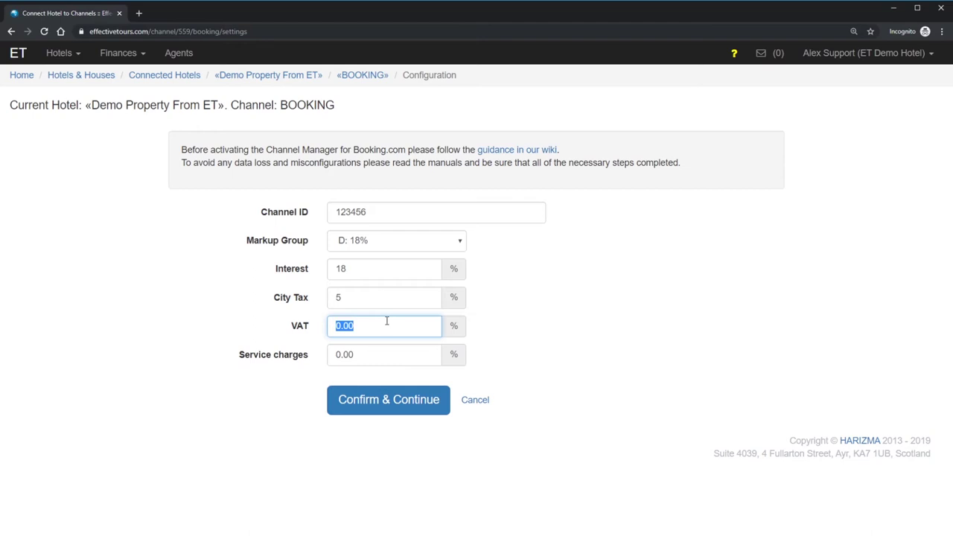
text(15)
key(Tab)
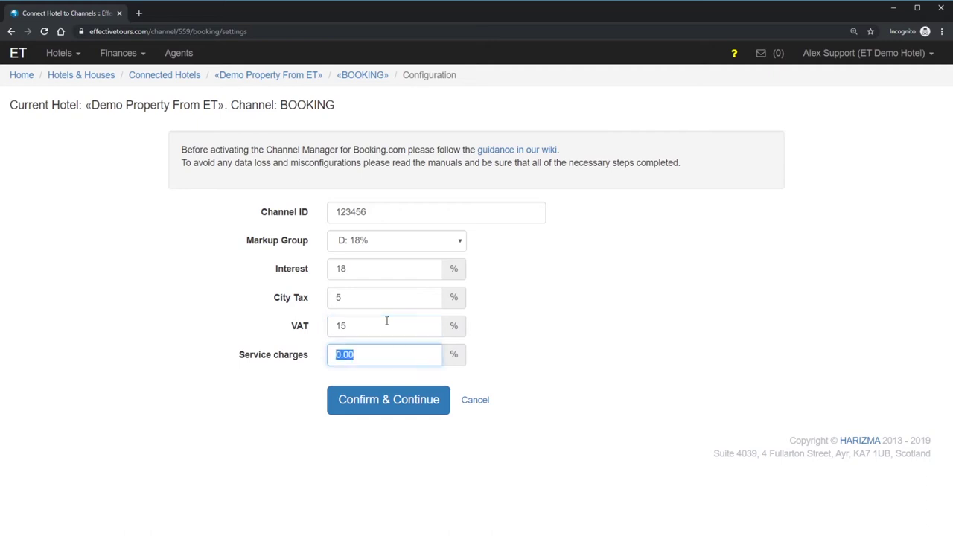
text(10)
click(398, 402)
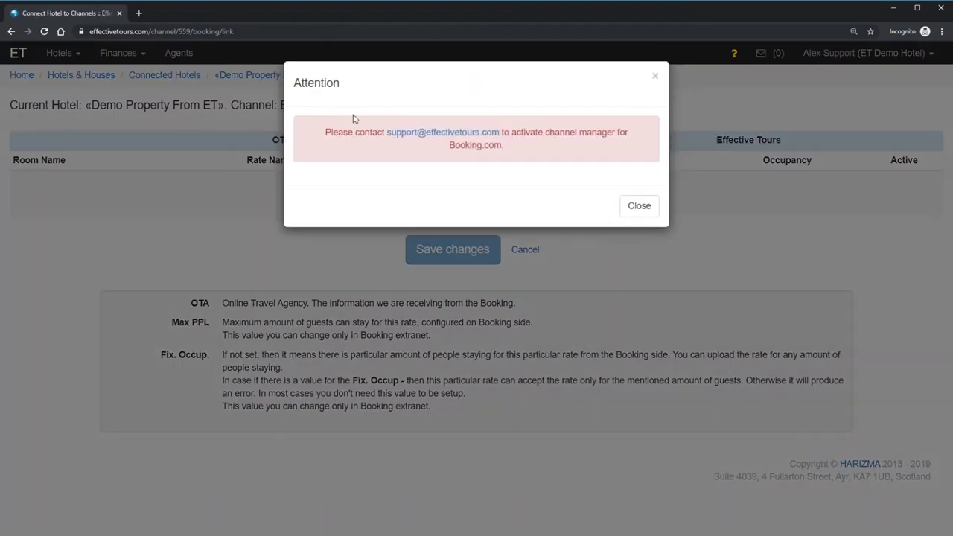
click(643, 208)
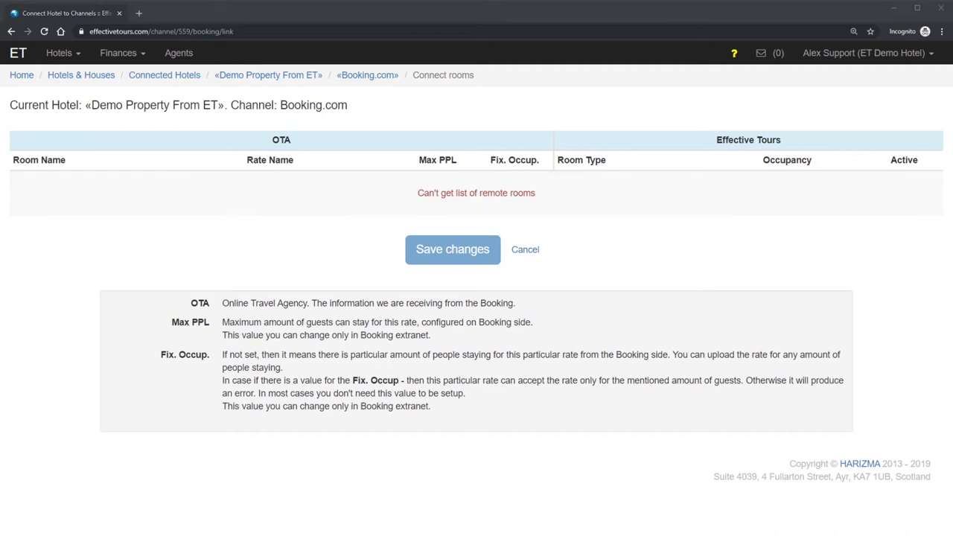
Check the channel connections of Demo Property From ET in the Connected Hotels list.
click(376, 192)
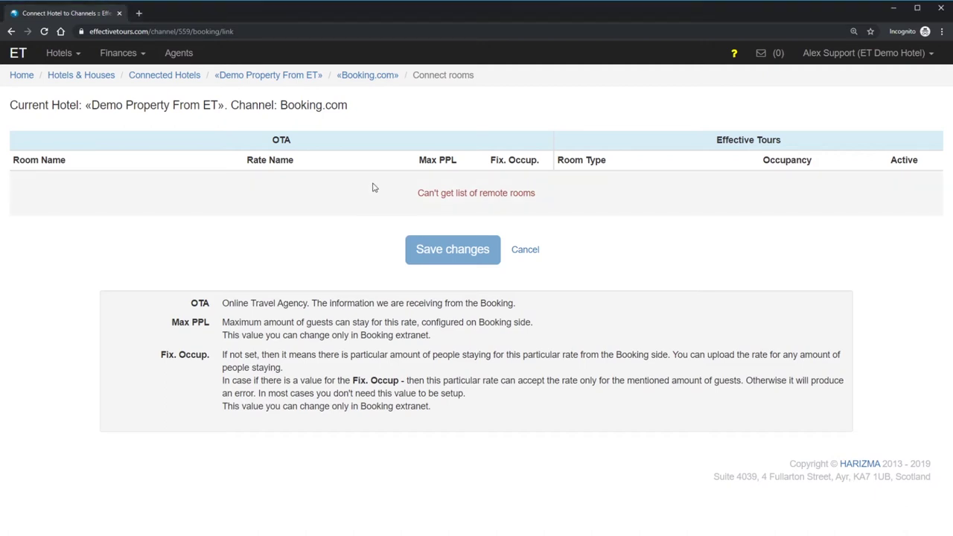
click(172, 77)
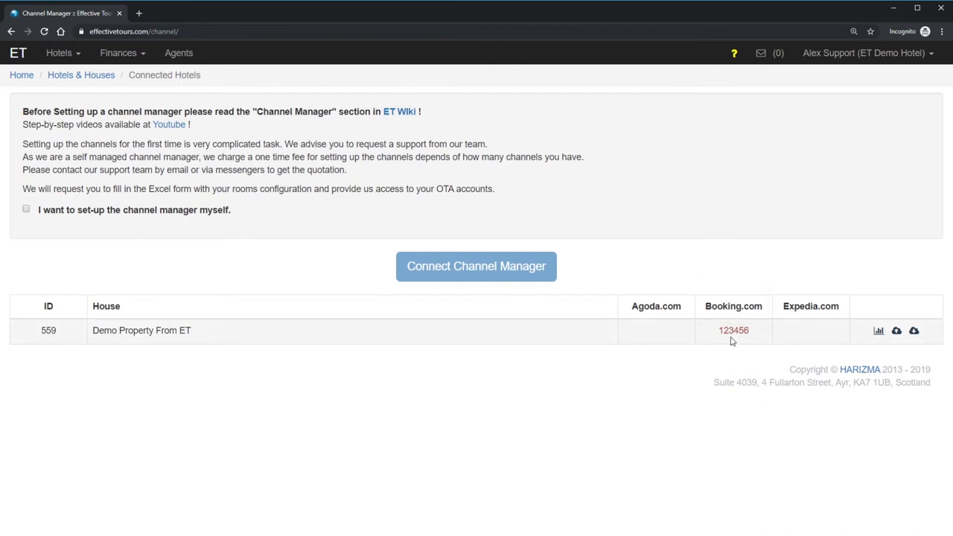
click(878, 330)
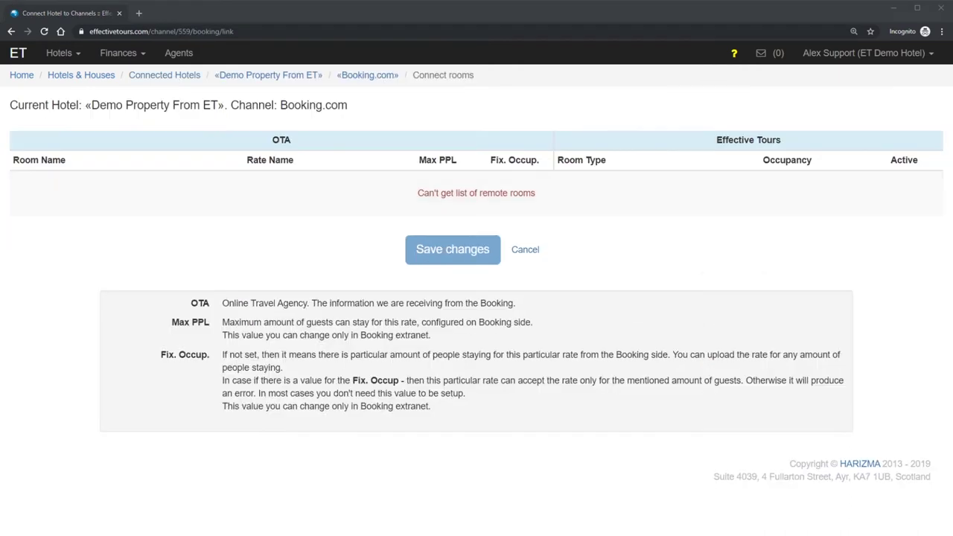
click(173, 75)
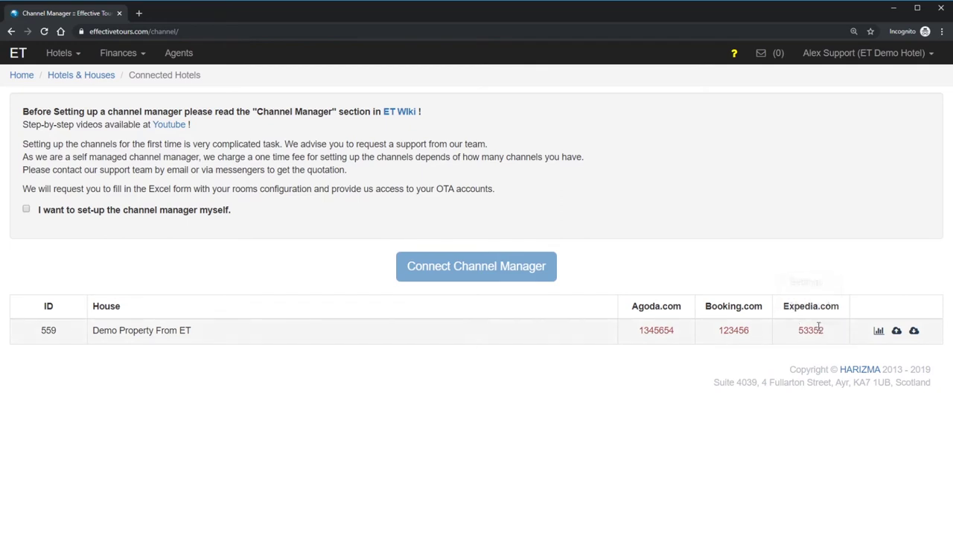
mouse_move(815, 327)
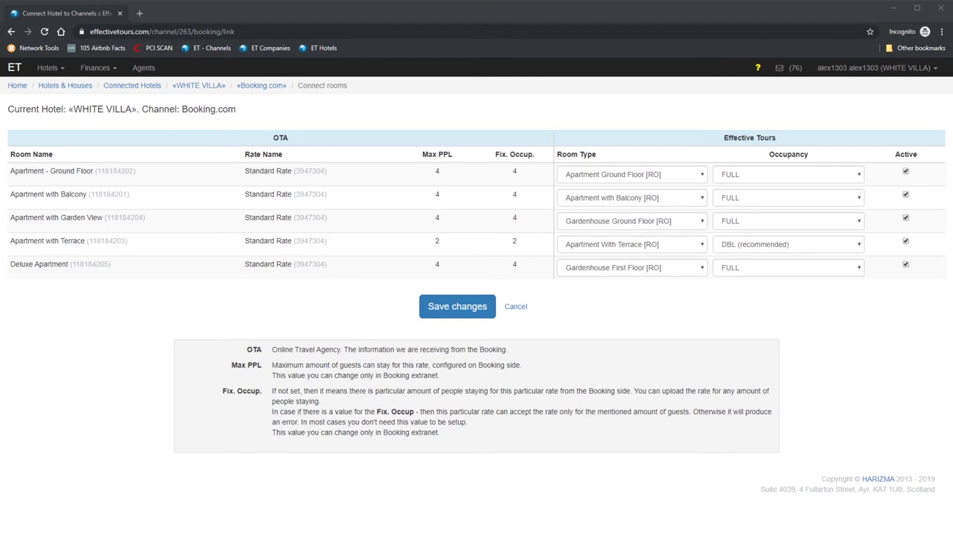
Review the room type and occupancy mapping of WHITE VILLA's Booking.com rooms and save the mapping.
click(769, 387)
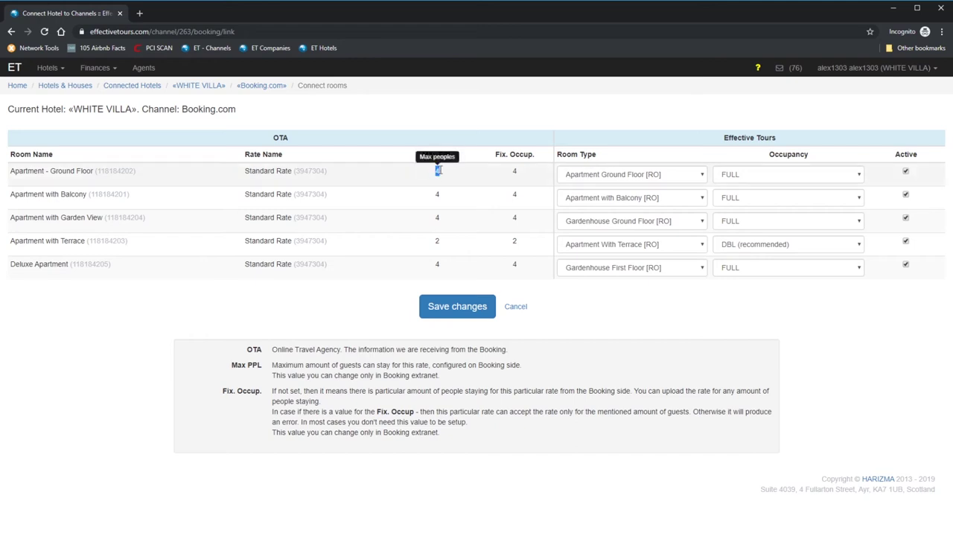
double_click(438, 172)
click(440, 172)
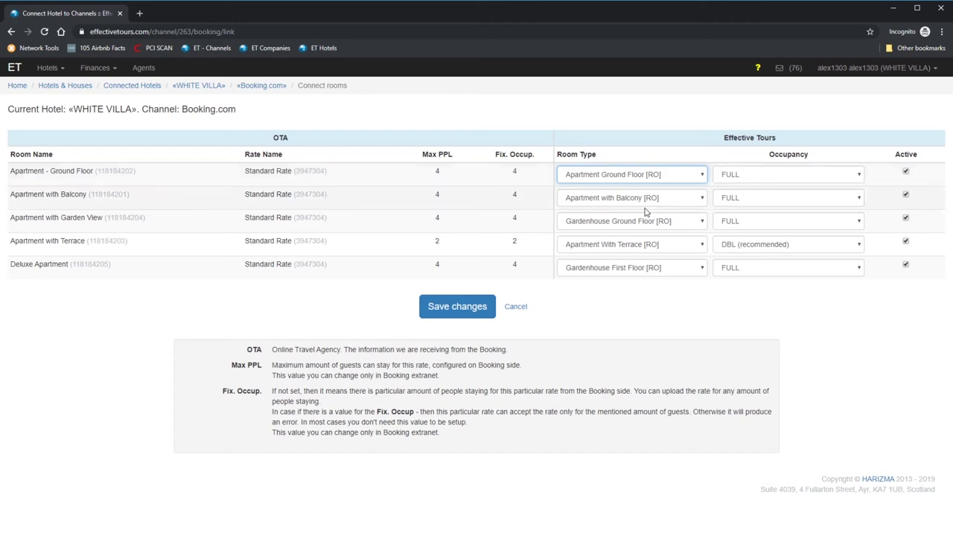
click(814, 178)
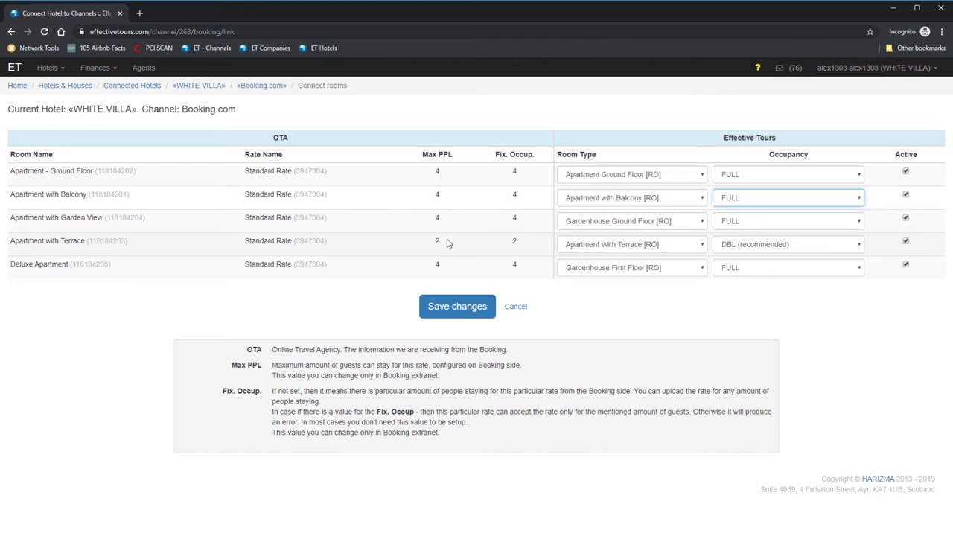
click(650, 251)
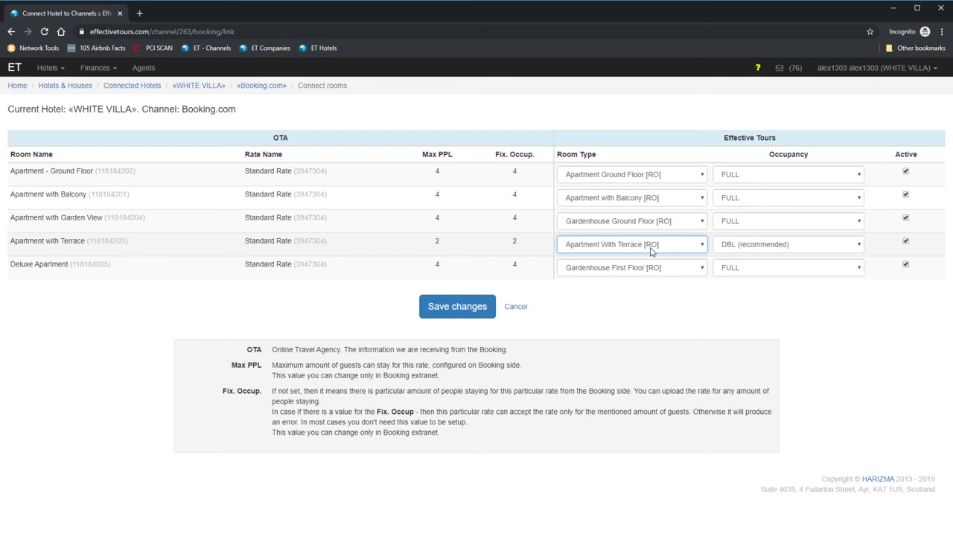
click(756, 248)
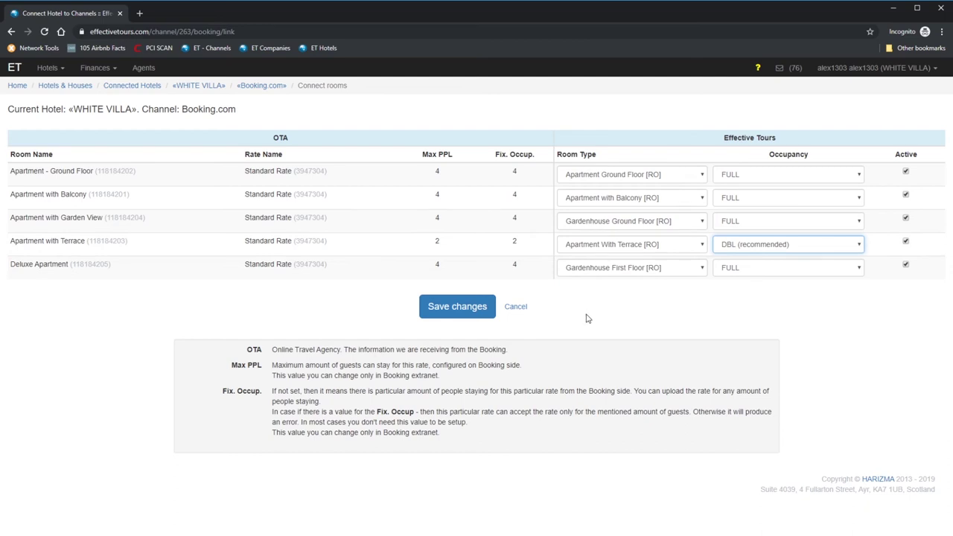
click(440, 309)
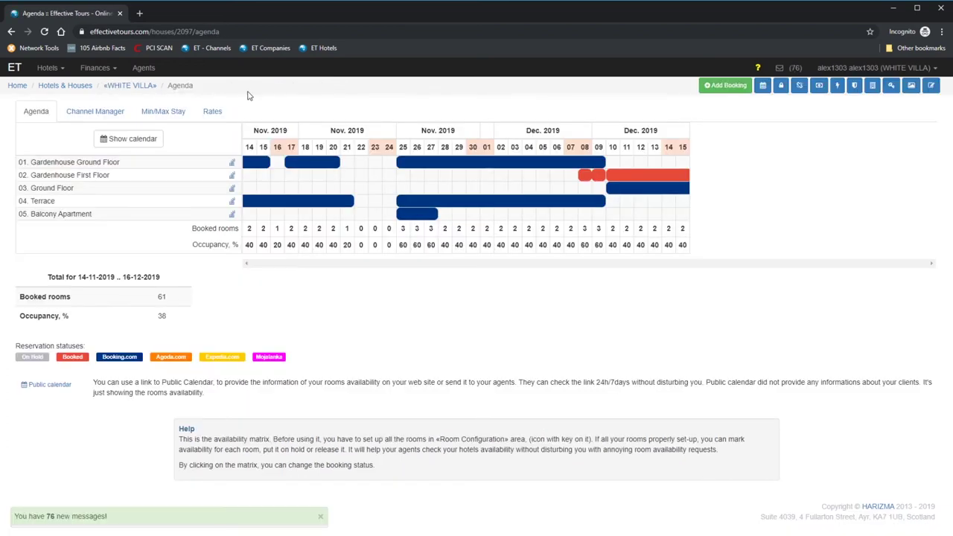
Open WHITE VILLA's Min/Max Stay settings and dismiss the note about committing changes to the OTA.
click(176, 116)
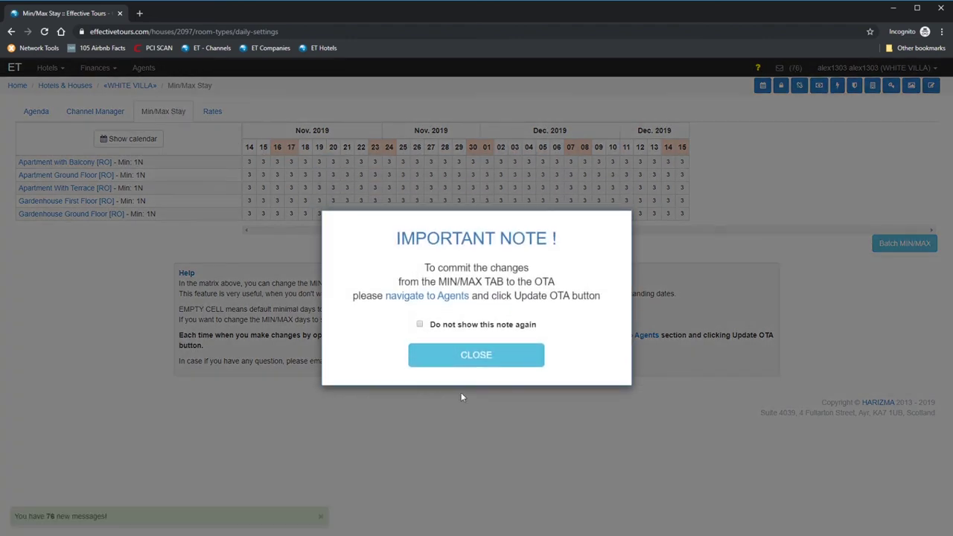
click(441, 355)
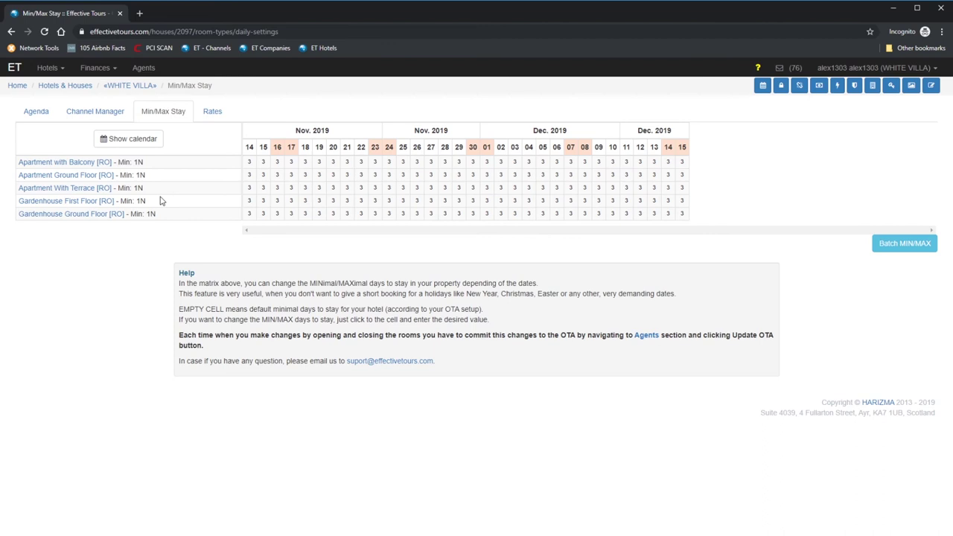
Extend the Min/Max Stay matrix period to 31 January 2020 and bring the year-end dates into view.
click(128, 138)
click(299, 166)
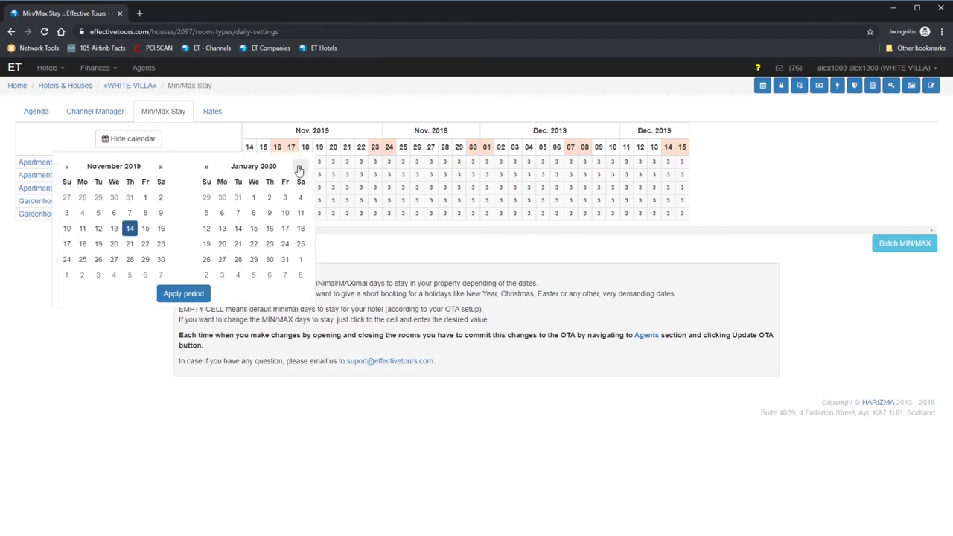
click(284, 259)
click(195, 294)
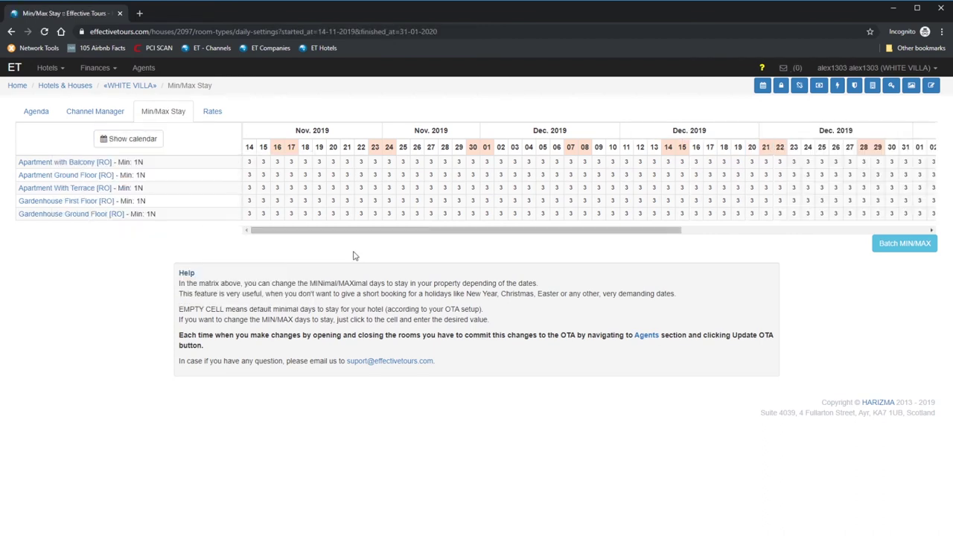
drag(349, 231, 591, 235)
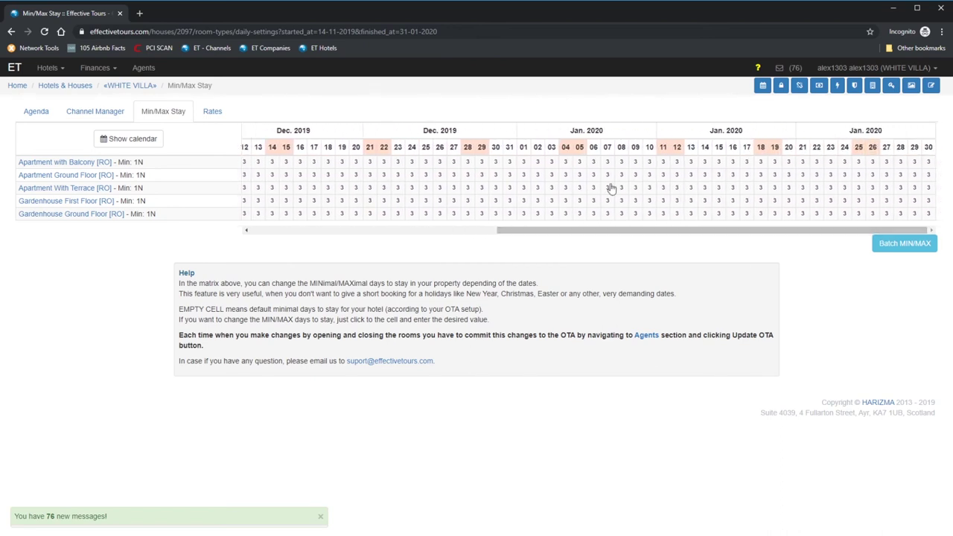
click(509, 162)
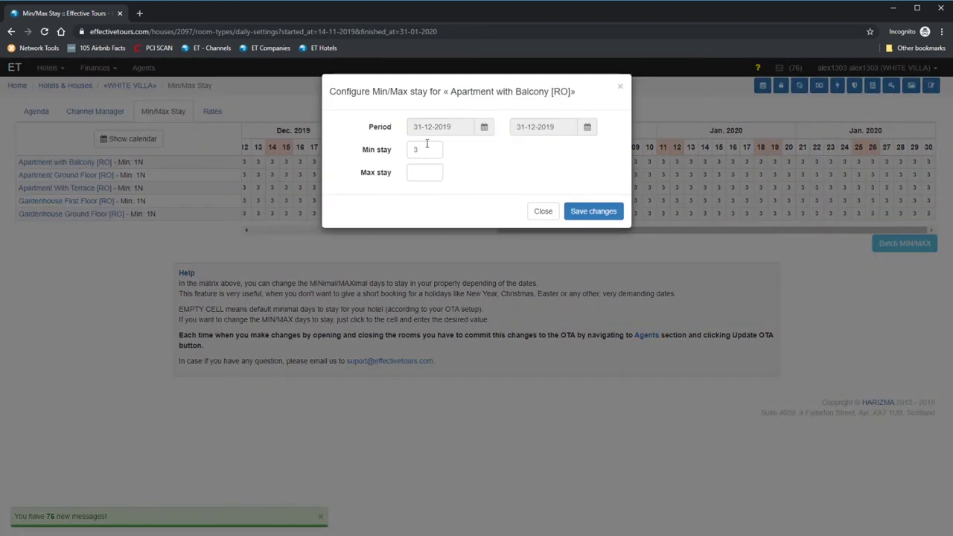
key(Escape)
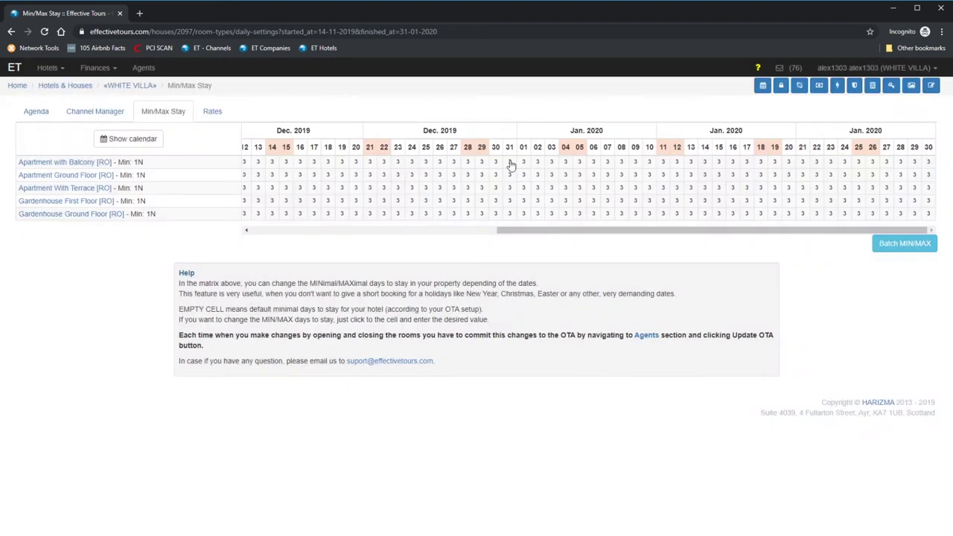
drag(509, 162, 581, 163)
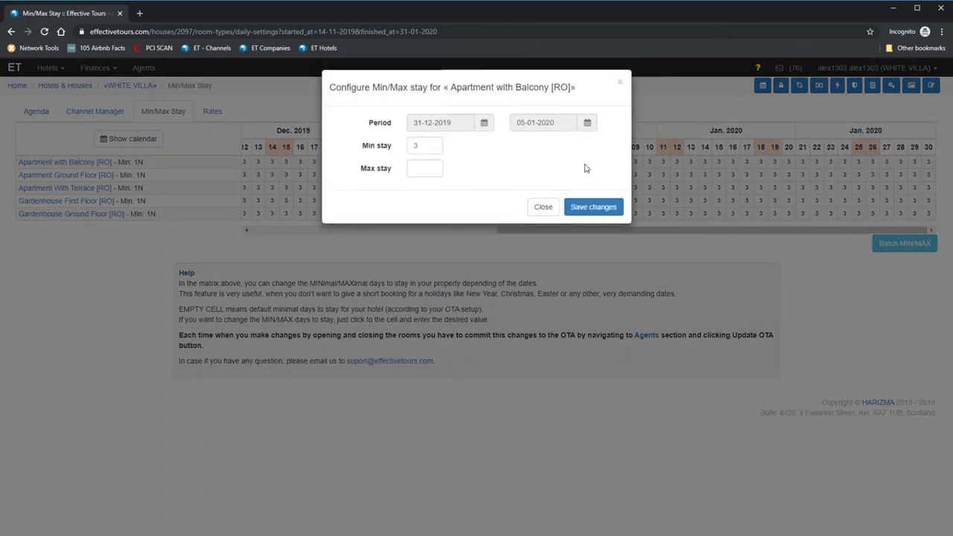
key(Escape)
Start a batch min/max change and include all five room types.
click(904, 243)
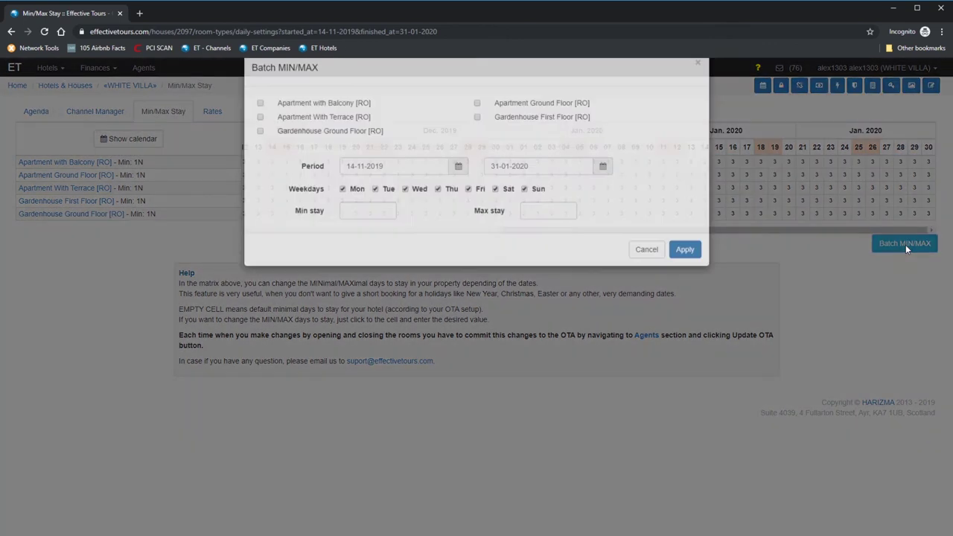
click(260, 141)
click(261, 155)
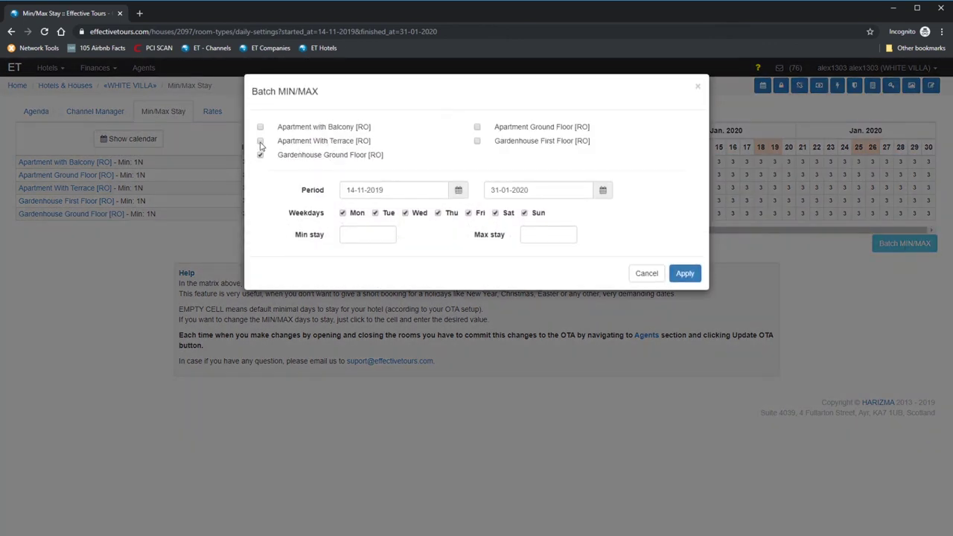
click(261, 128)
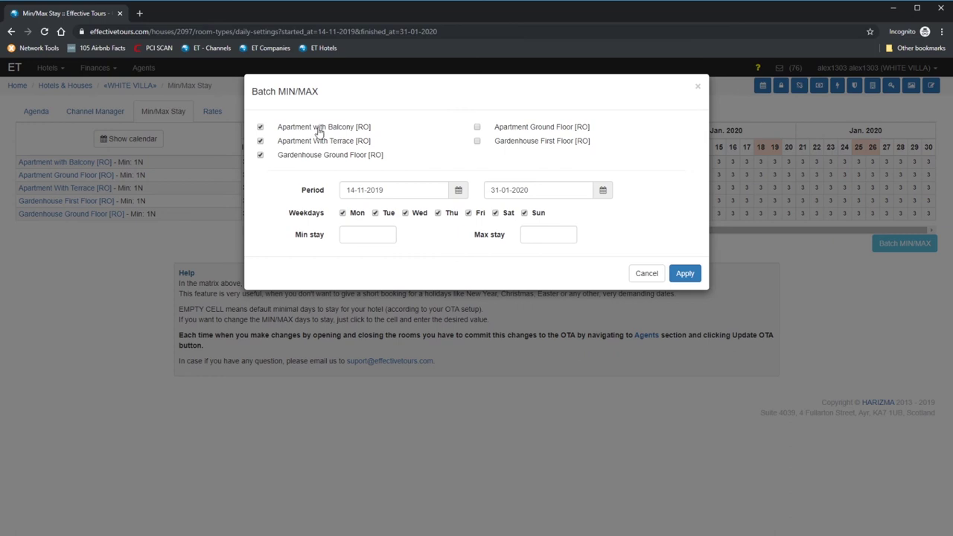
click(477, 127)
click(477, 141)
Set the batch period to 31-12-2019 through 01-01-2020.
click(460, 191)
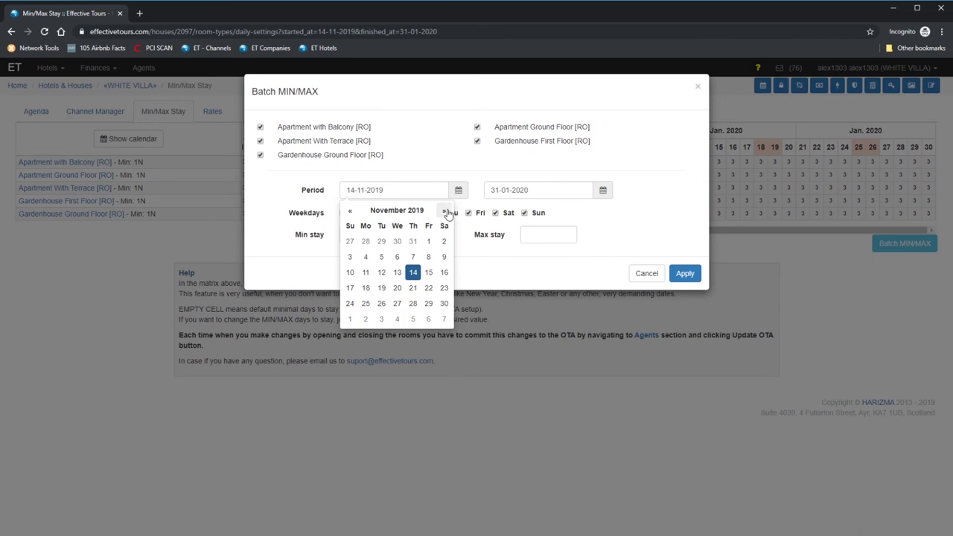
click(444, 212)
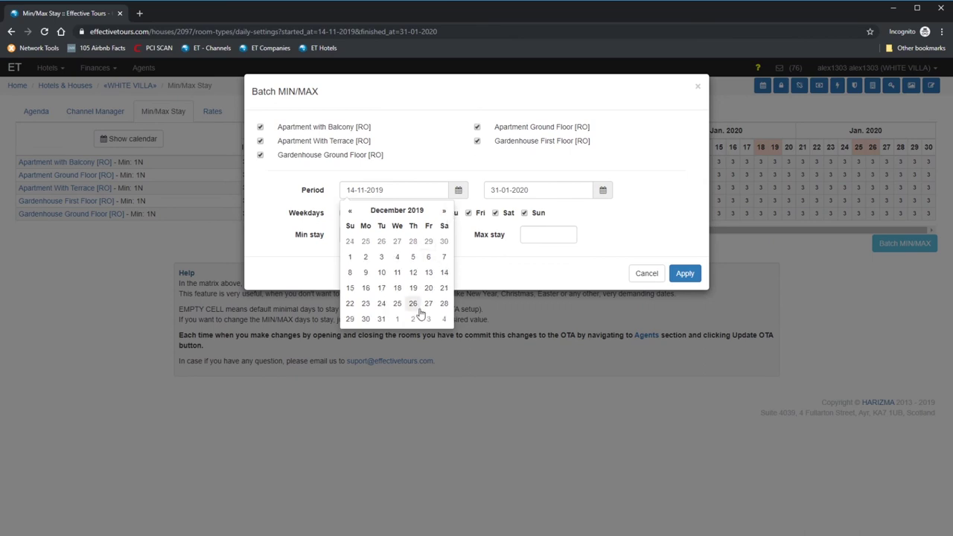
click(381, 321)
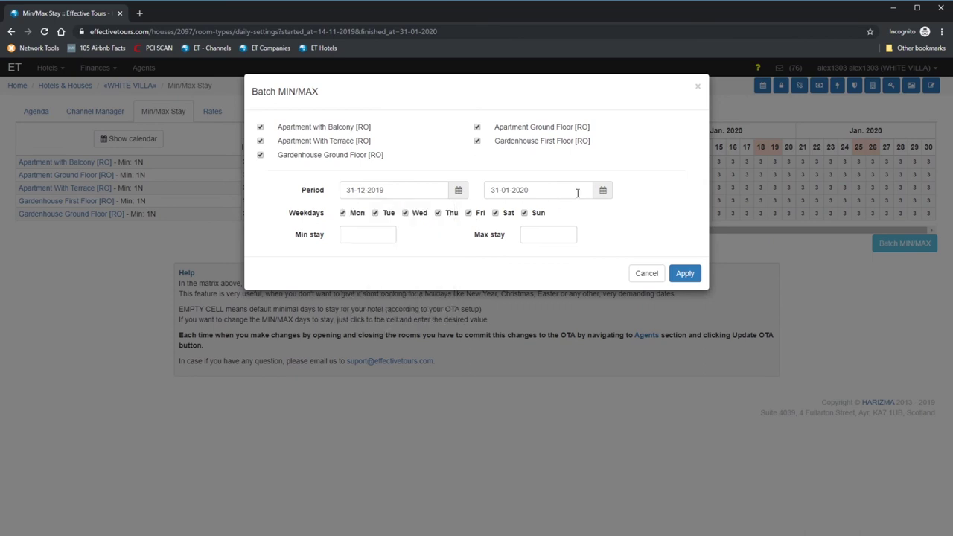
click(604, 192)
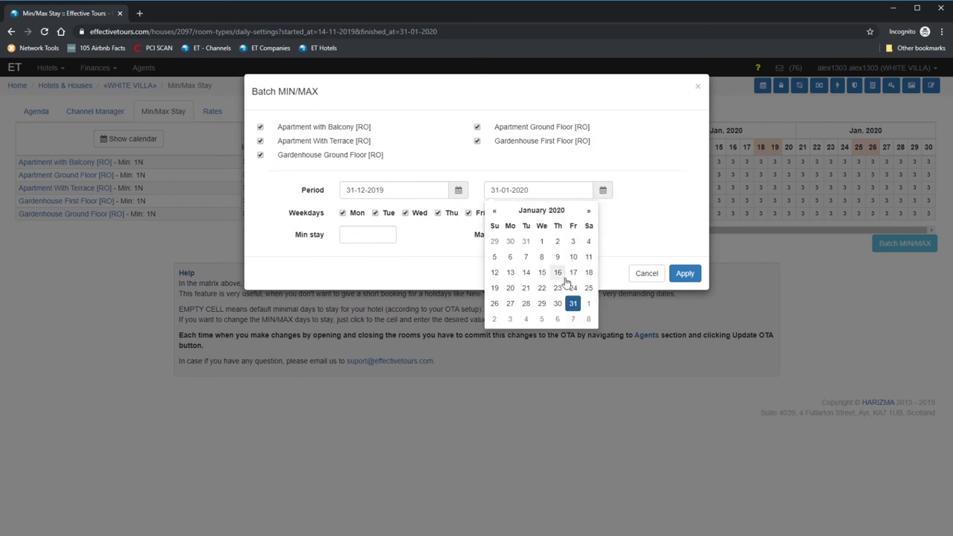
click(541, 241)
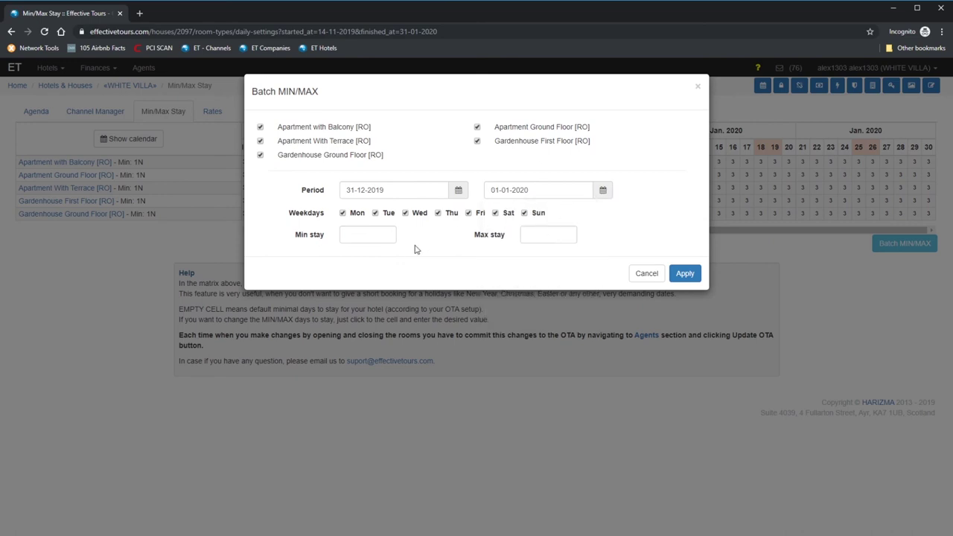
Set the batch minimum stay to 5, apply it and check the New Year dates in the matrix.
click(370, 234)
text(5)
click(684, 275)
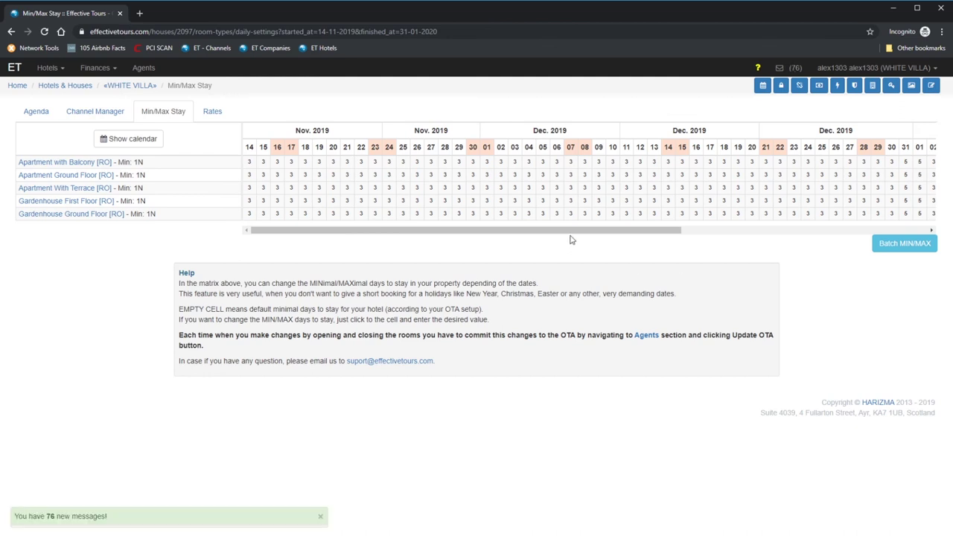
drag(570, 232, 731, 231)
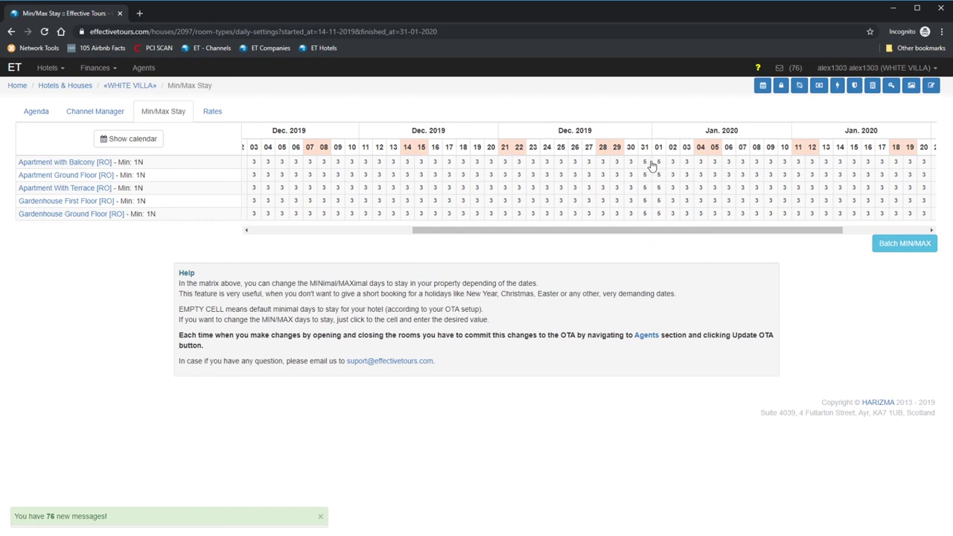
Close selling of Gardenhouse Ground Floor from 16-11-2019 to 26-11-2019 in WHITE VILLA's room availability and save the change.
click(96, 112)
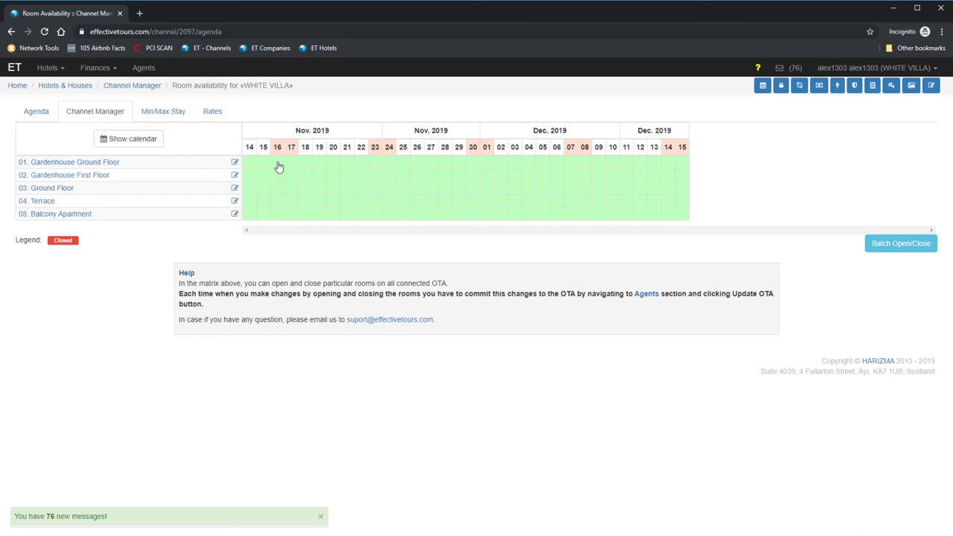
drag(277, 164, 417, 172)
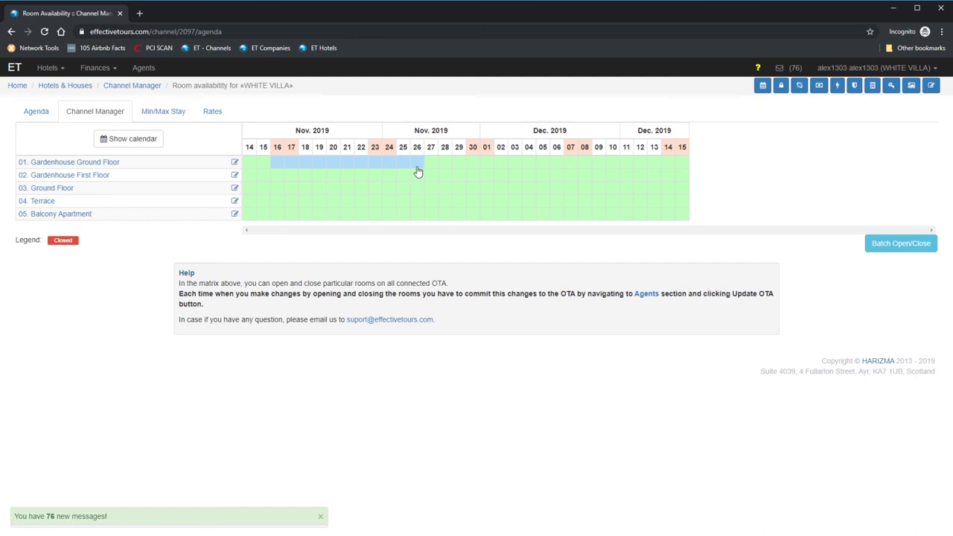
click(400, 172)
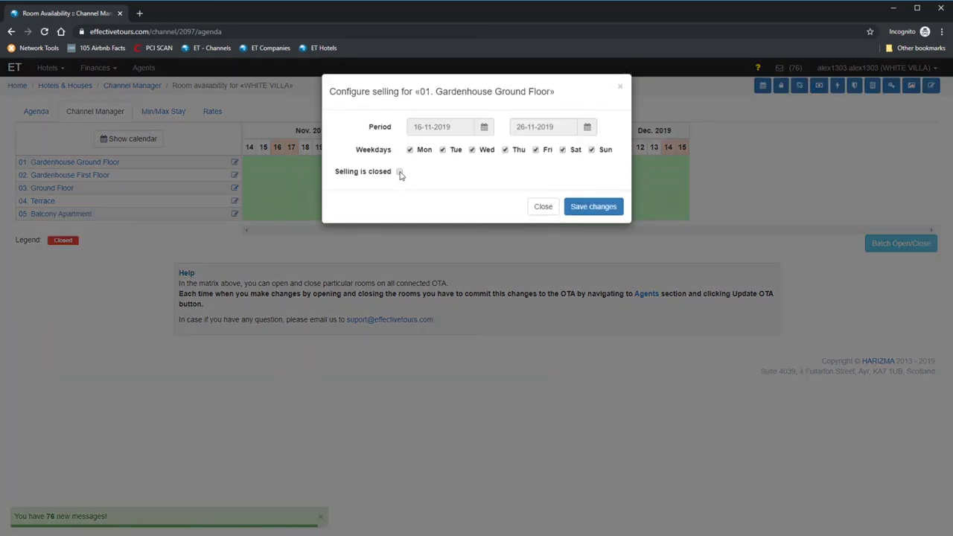
click(583, 211)
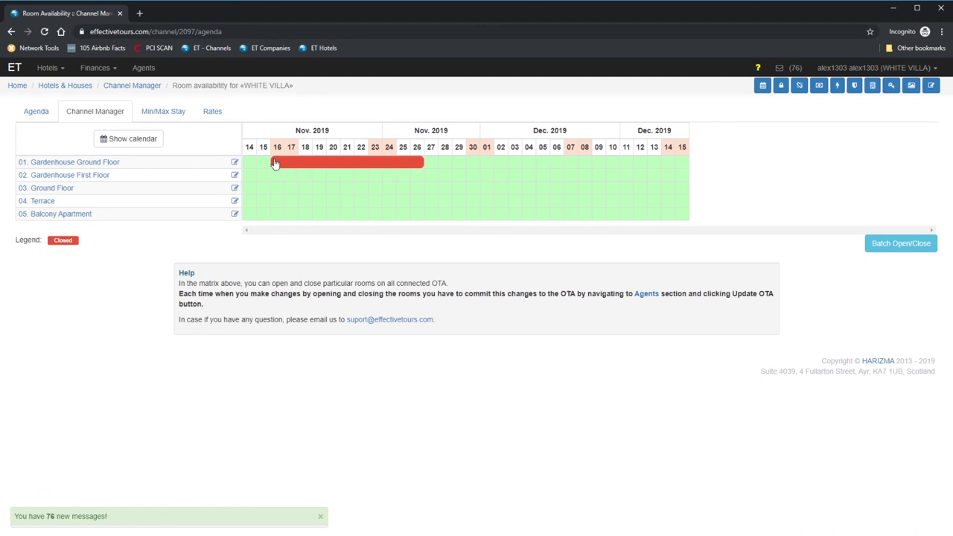
Reopen selling of Gardenhouse Ground Floor for 16-11-2019 to 27-11-2019 and save the change.
drag(274, 164, 430, 165)
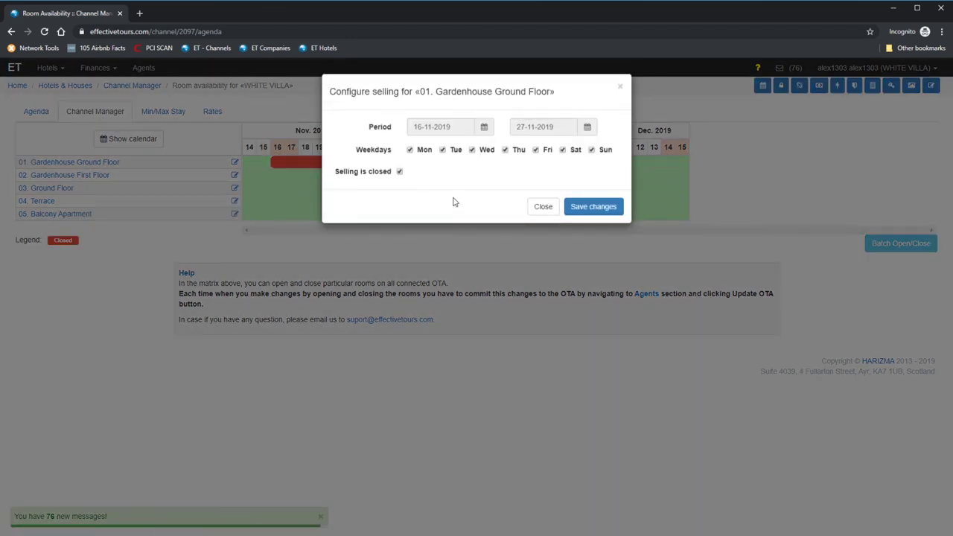
click(399, 172)
click(584, 206)
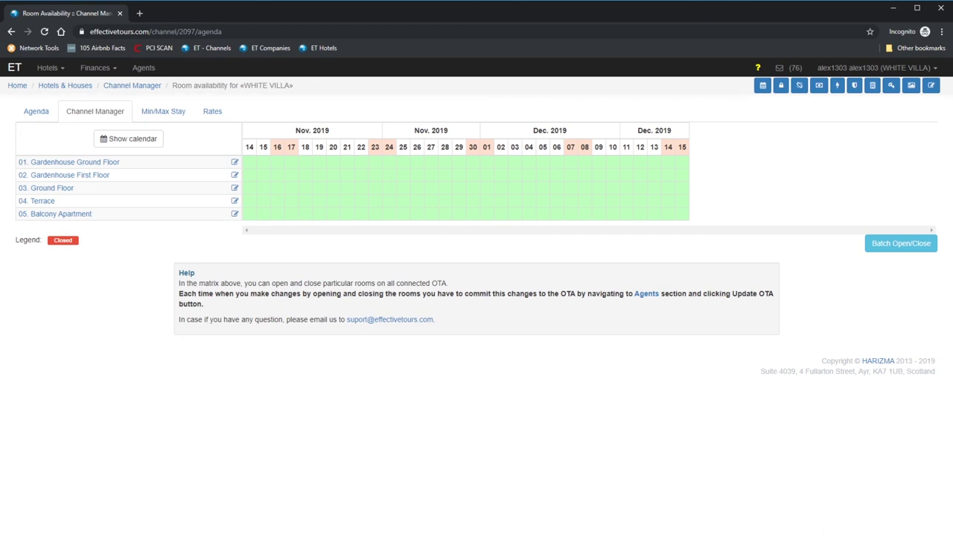
Open the list of agents (partners) where changes are committed to the OTA.
click(145, 68)
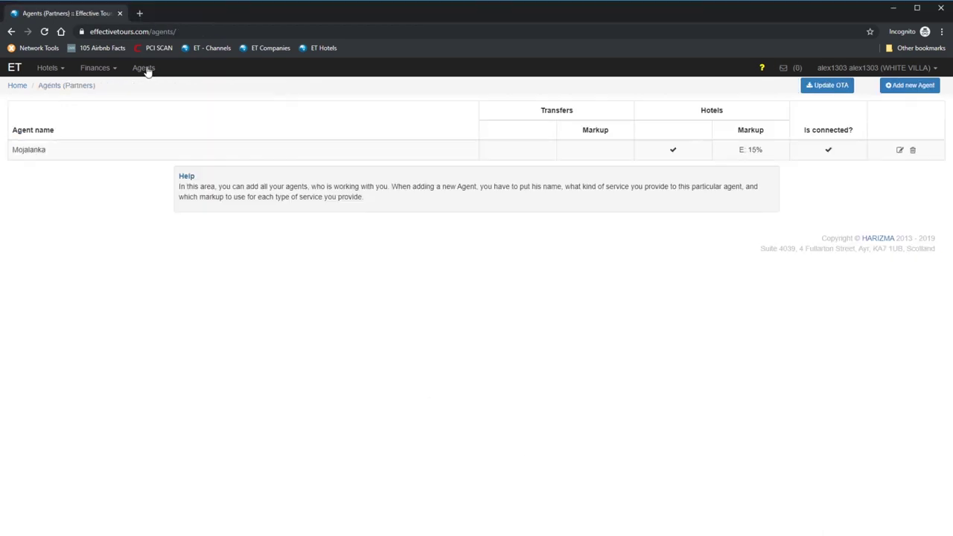